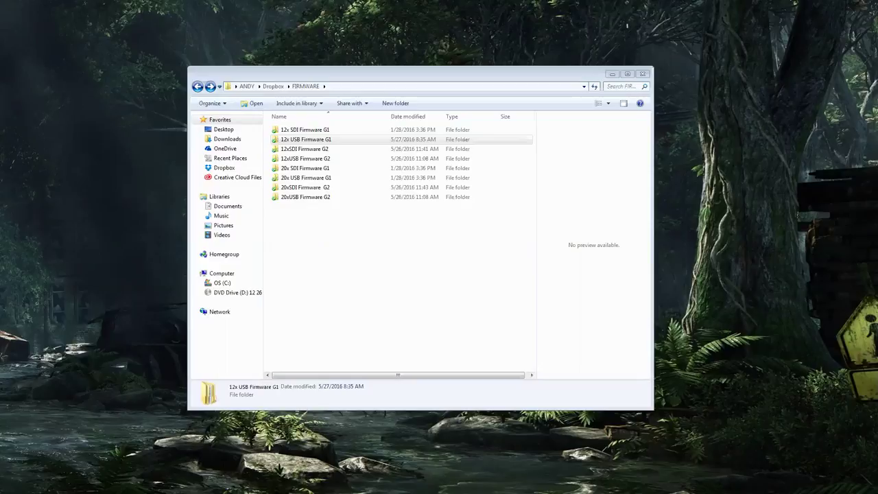
Step: Launch USB_Upgrade 1.12 from the 1 USB folder inside 12x USB Firmware G1 and query the connected camera's version
{"action": "left_click", "coordinate": [309, 141]}
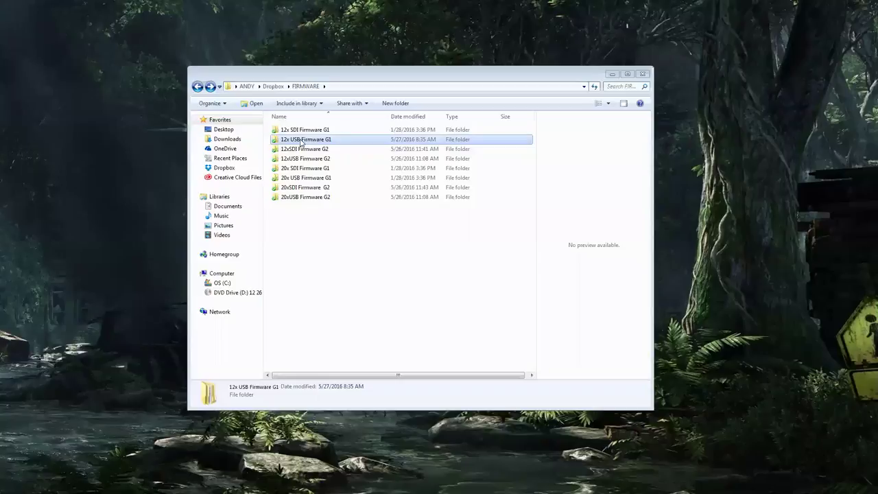
{"action": "double_click", "coordinate": [319, 141]}
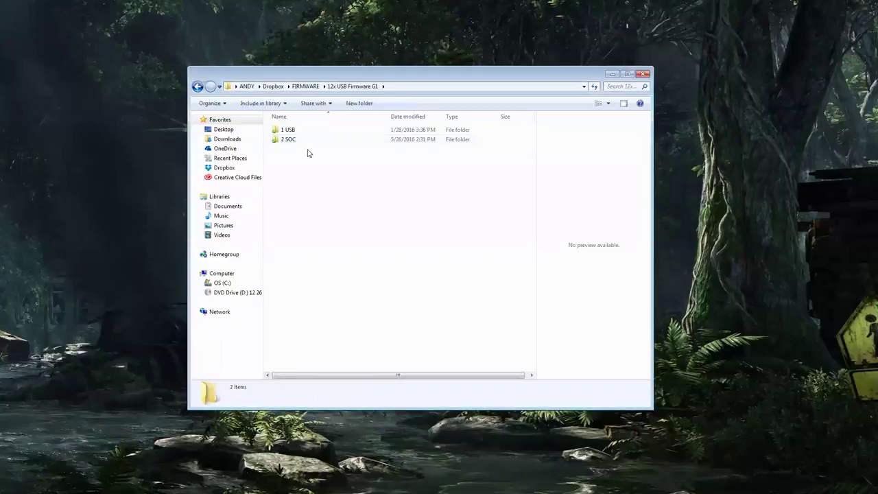
{"action": "double_click", "coordinate": [293, 130]}
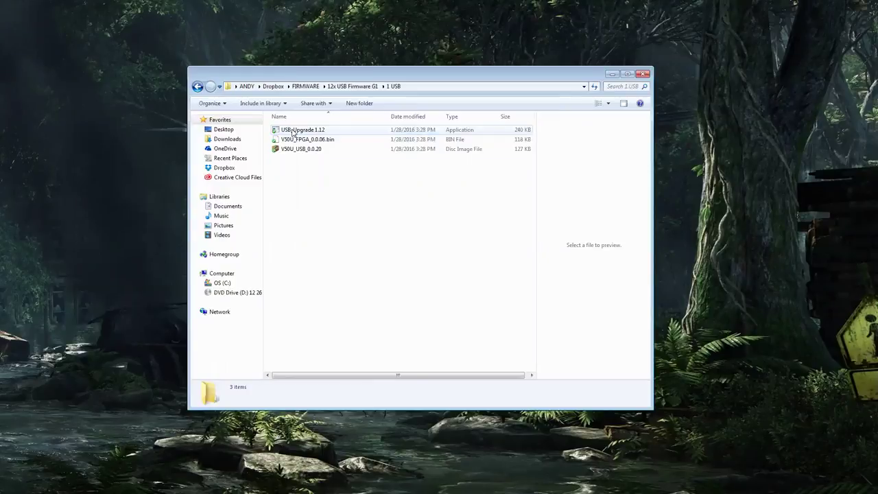
{"action": "left_click", "coordinate": [305, 152]}
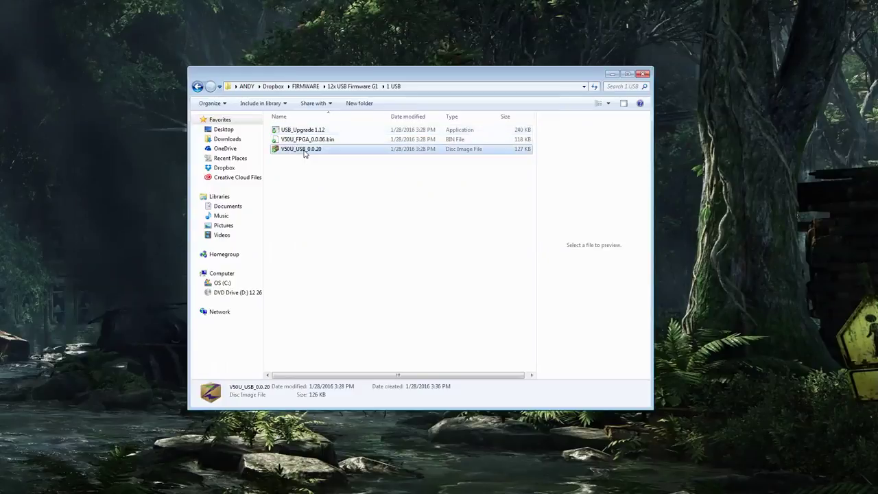
{"action": "left_click", "coordinate": [309, 141]}
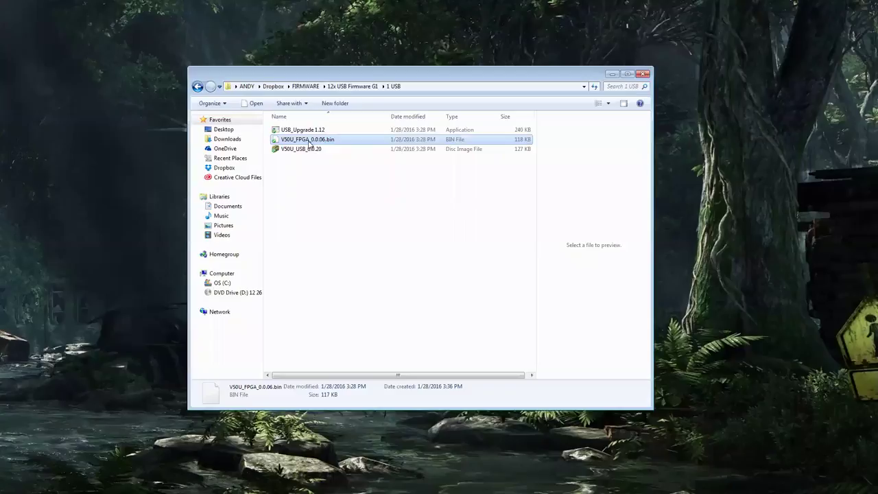
{"action": "left_click", "coordinate": [310, 148]}
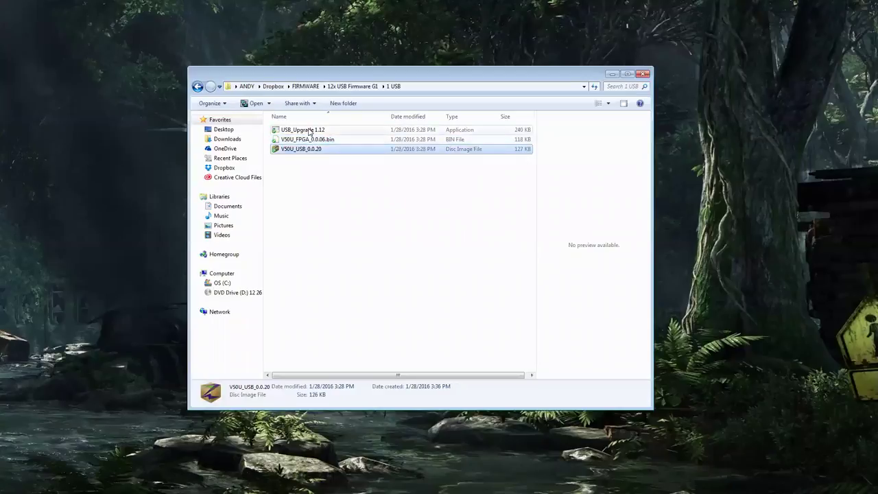
{"action": "left_click", "coordinate": [309, 131]}
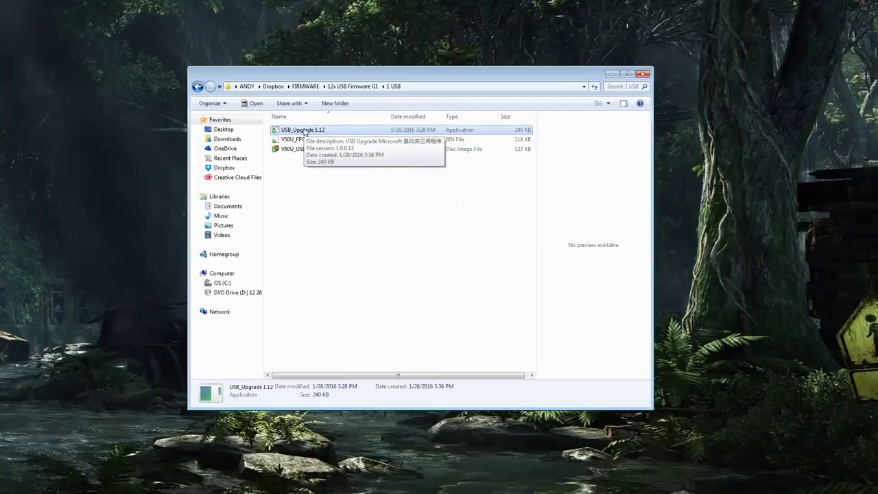
{"action": "double_click", "coordinate": [304, 132]}
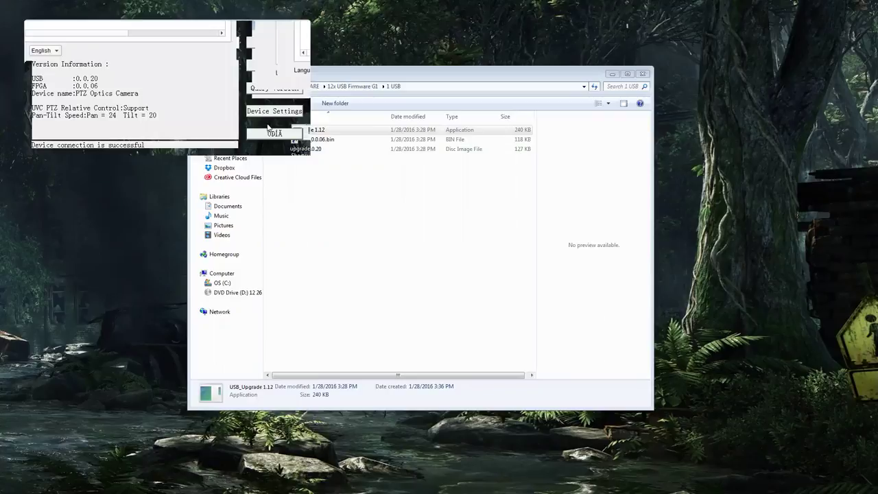
{"action": "left_click", "coordinate": [252, 87]}
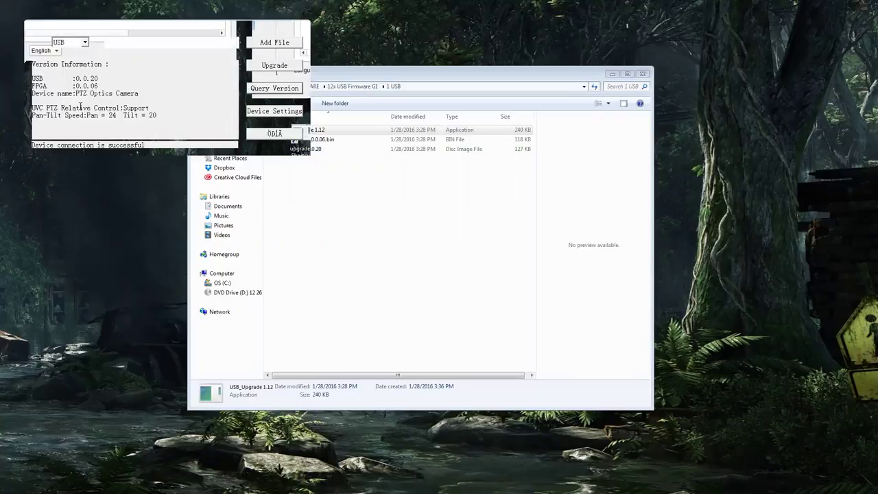
Step: Set the firmware type to USB and add the V50U_USB_0.0.20 image from the 1 USB folder
{"action": "left_click", "coordinate": [85, 44]}
{"action": "left_click", "coordinate": [73, 54]}
{"action": "left_click", "coordinate": [265, 45]}
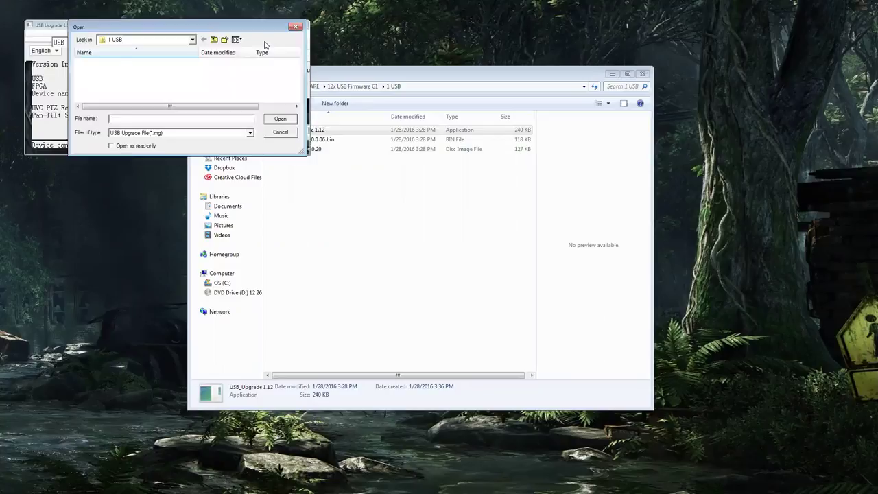
{"action": "left_click", "coordinate": [194, 40]}
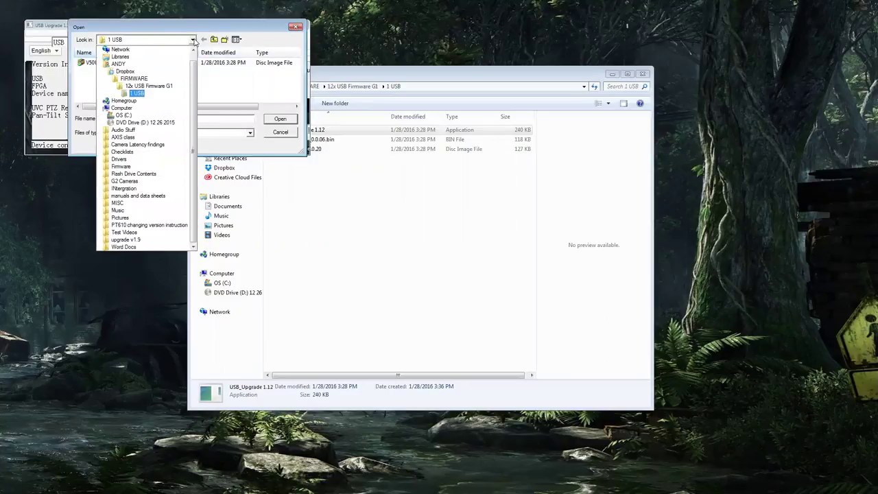
{"action": "left_click", "coordinate": [157, 88]}
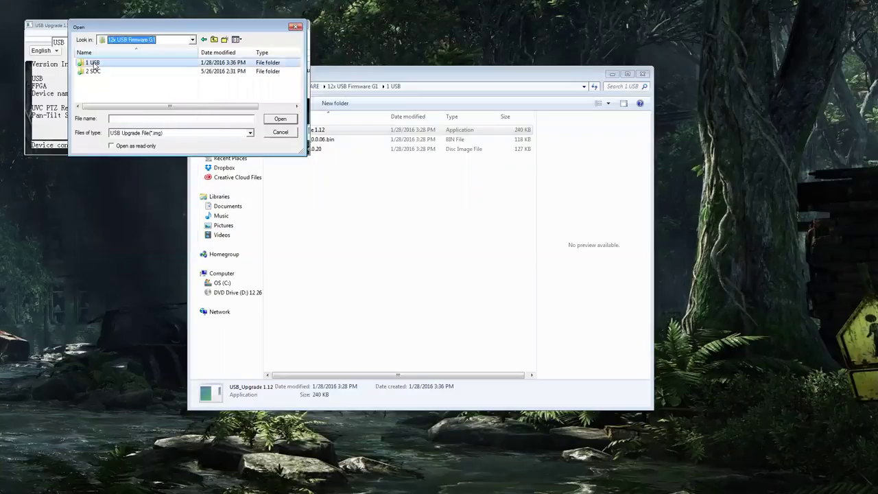
{"action": "double_click", "coordinate": [93, 63]}
{"action": "left_click", "coordinate": [110, 64]}
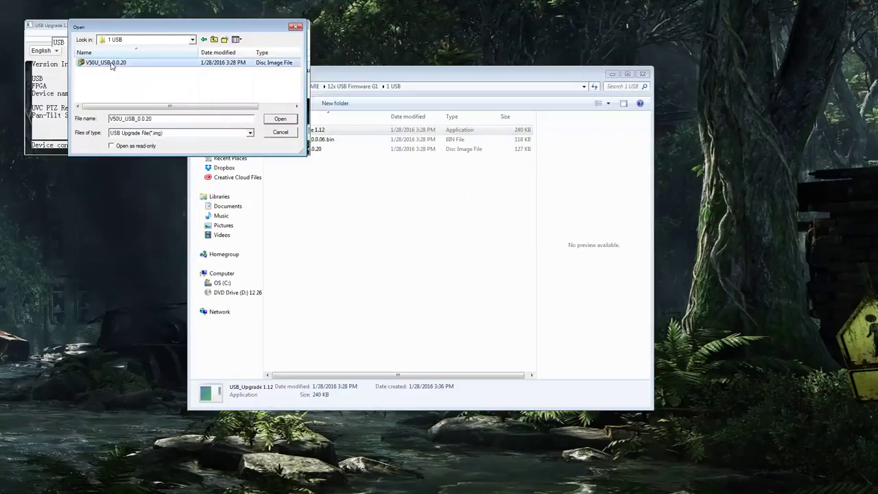
{"action": "left_click", "coordinate": [280, 119]}
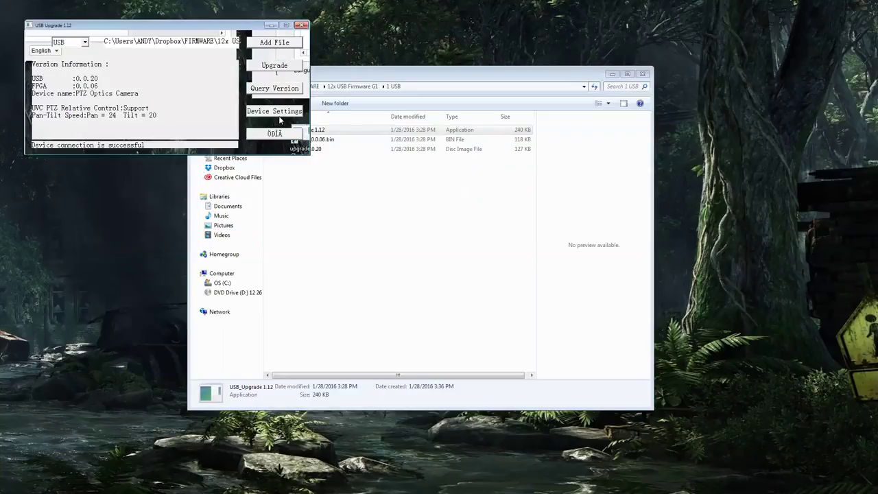
Step: Run the USB firmware upgrade and query the camera's version again
{"action": "left_click", "coordinate": [264, 68]}
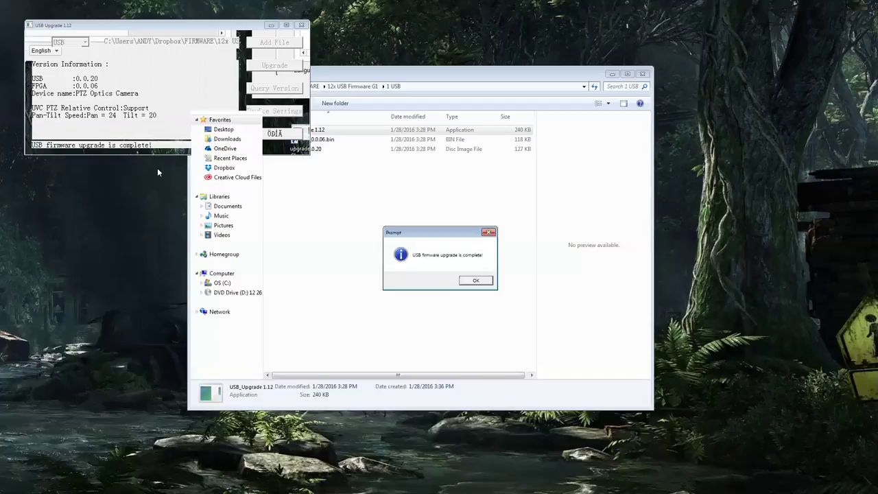
{"action": "left_click", "coordinate": [474, 280]}
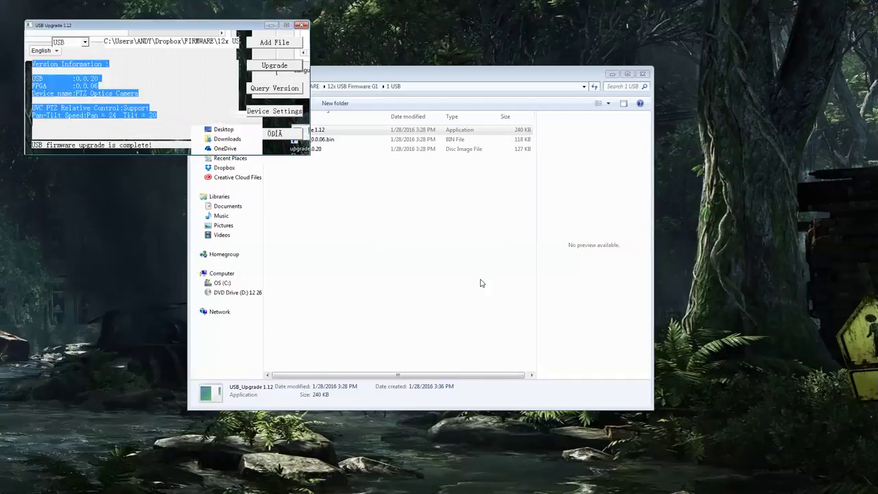
{"action": "left_click", "coordinate": [435, 81]}
{"action": "left_click_drag", "start_coordinate": [435, 81], "coordinate": [614, 123]}
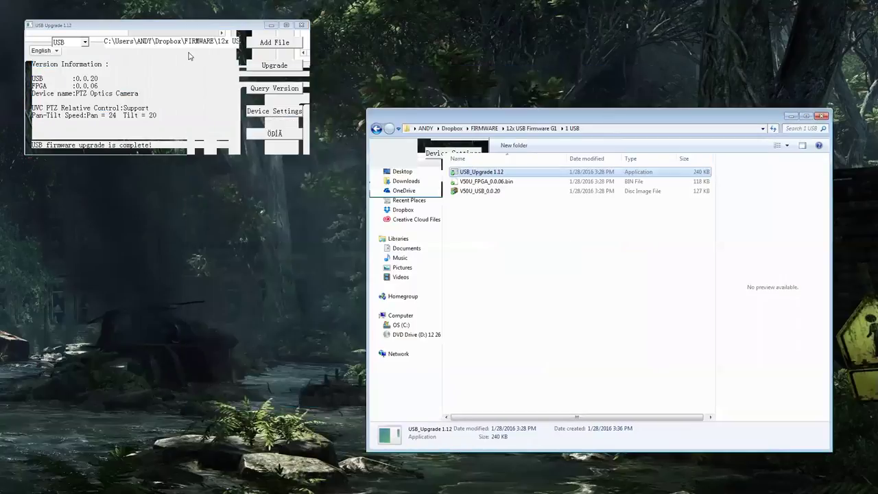
{"action": "left_click", "coordinate": [267, 92]}
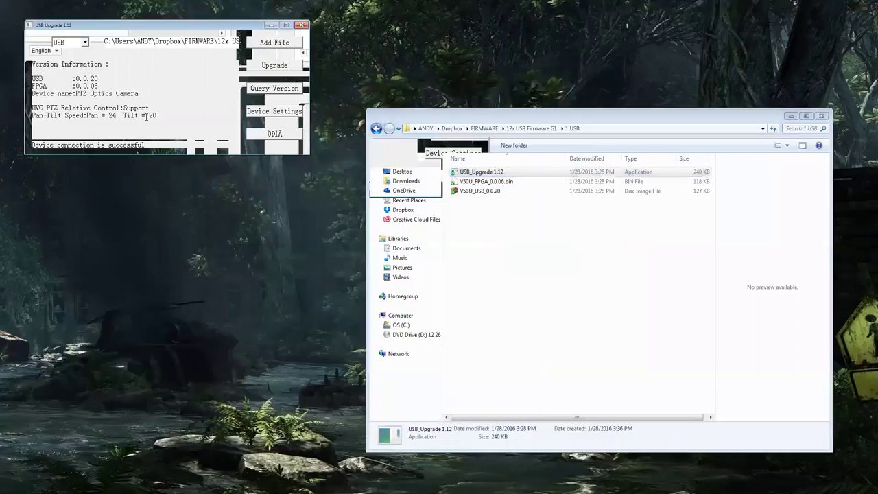
Step: Change the firmware type to FPGA and add the V50U_FPGA_0.0.06.bin file
{"action": "left_click", "coordinate": [84, 42]}
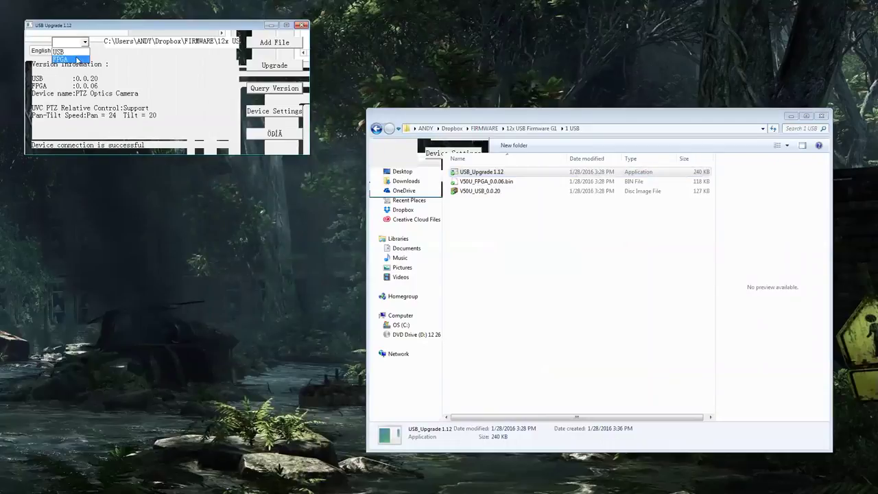
{"action": "left_click", "coordinate": [77, 60]}
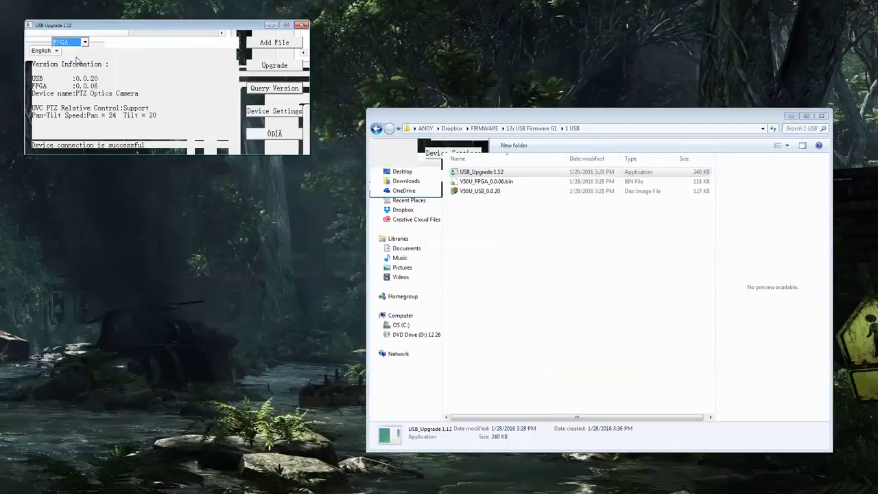
{"action": "left_click", "coordinate": [276, 43]}
{"action": "left_click", "coordinate": [155, 66]}
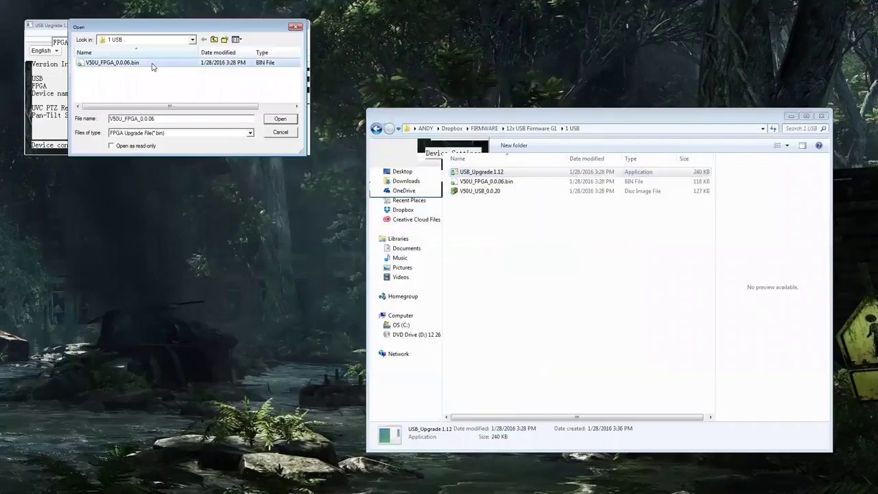
{"action": "left_click", "coordinate": [281, 120]}
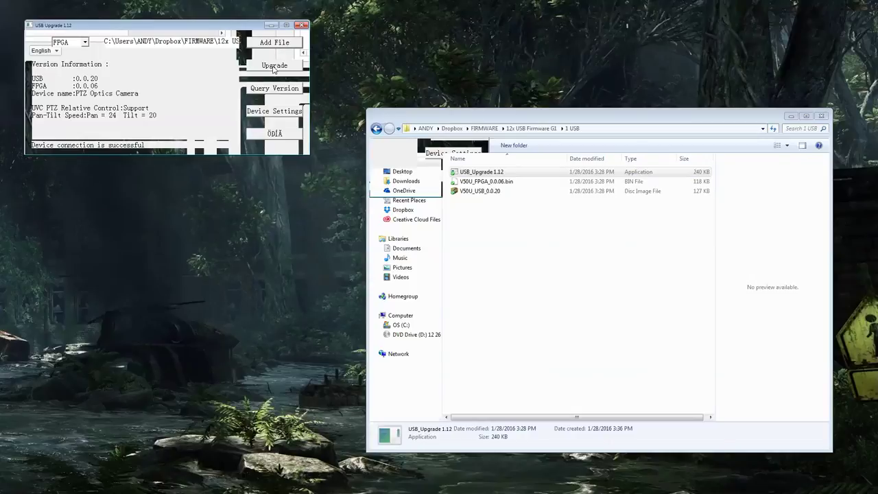
Step: Run the FPGA firmware upgrade and close the USB upgrade tool
{"action": "left_click", "coordinate": [274, 66]}
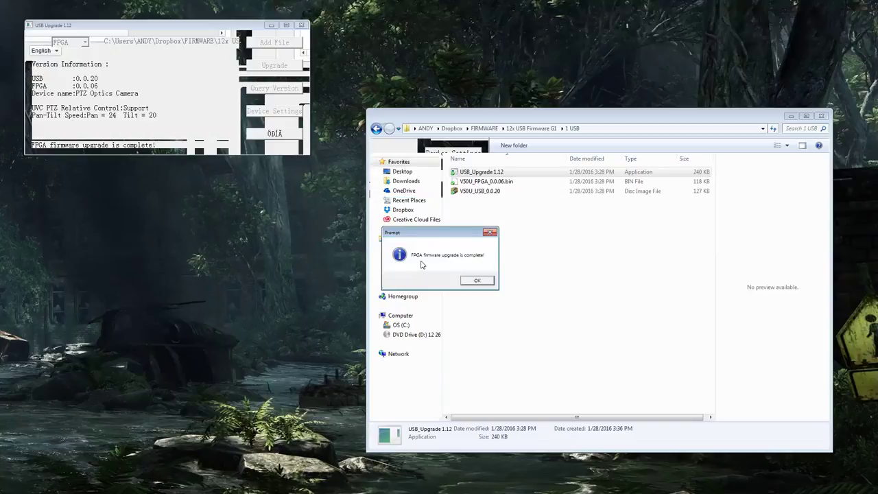
{"action": "left_click", "coordinate": [479, 282]}
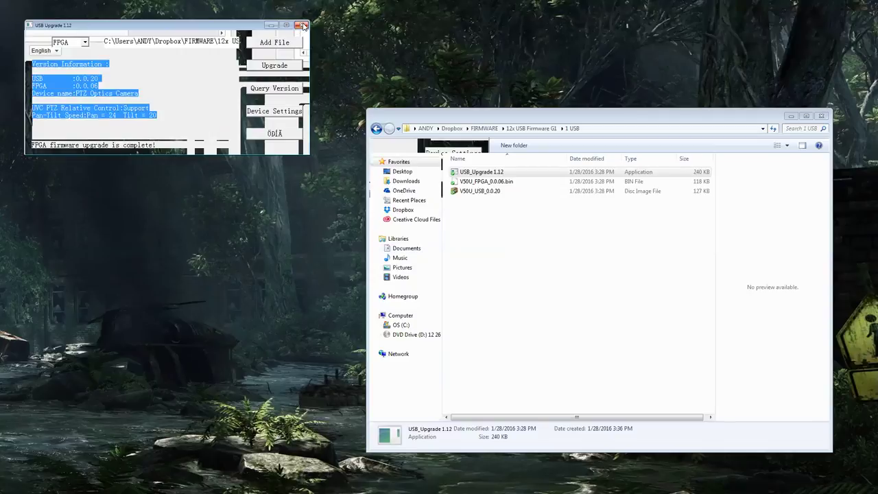
{"action": "left_click", "coordinate": [303, 25]}
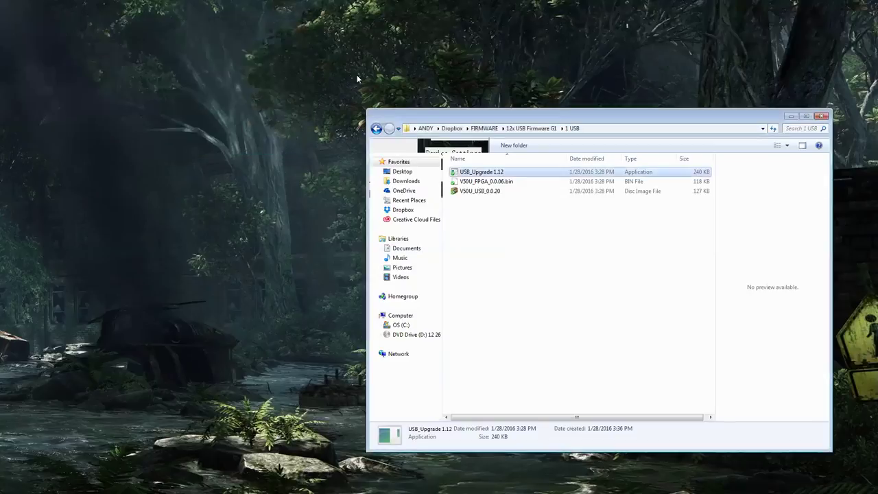
Step: Launch the upgrade application from the 2 SOC folder and search the network for devices
{"action": "left_click", "coordinate": [376, 129]}
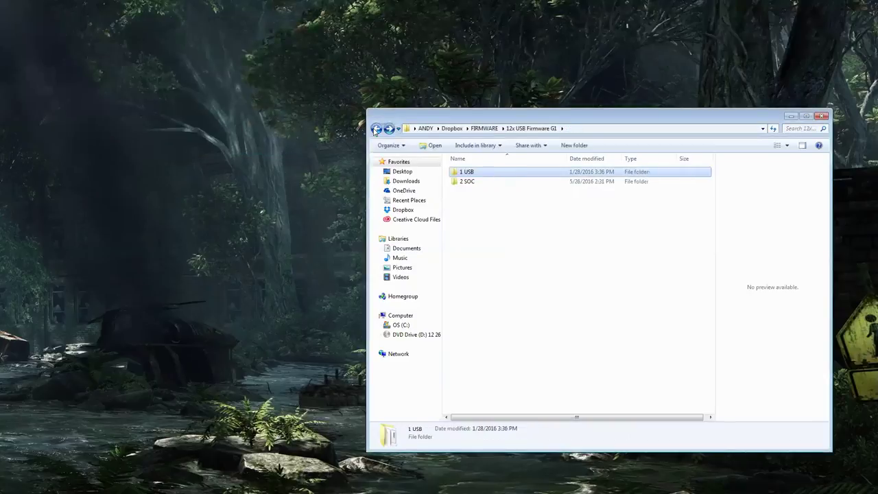
{"action": "double_click", "coordinate": [472, 181]}
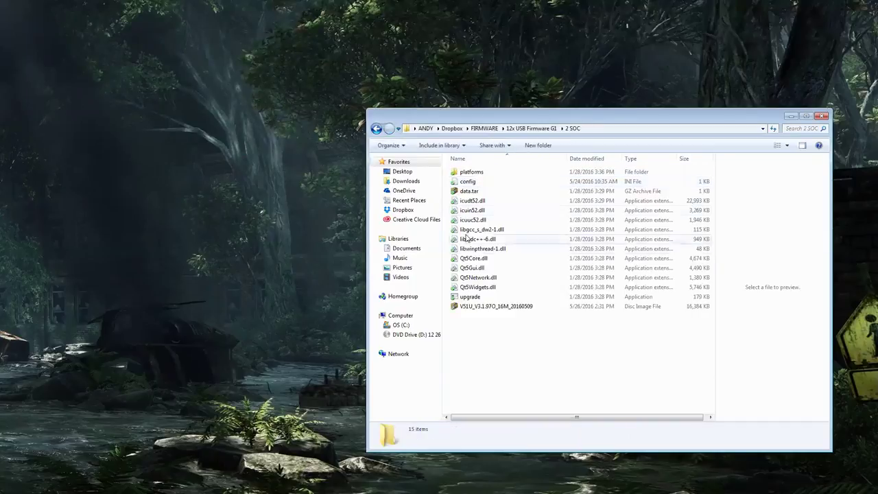
{"action": "left_click", "coordinate": [474, 297]}
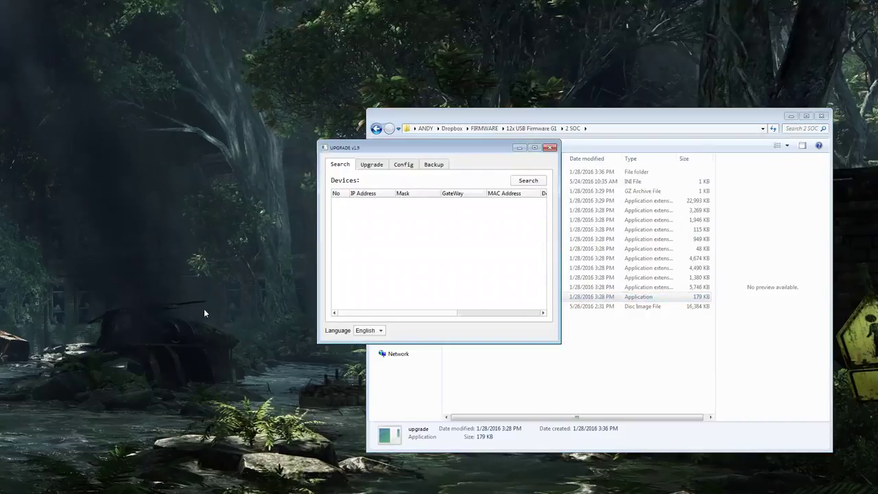
{"action": "left_click", "coordinate": [533, 183]}
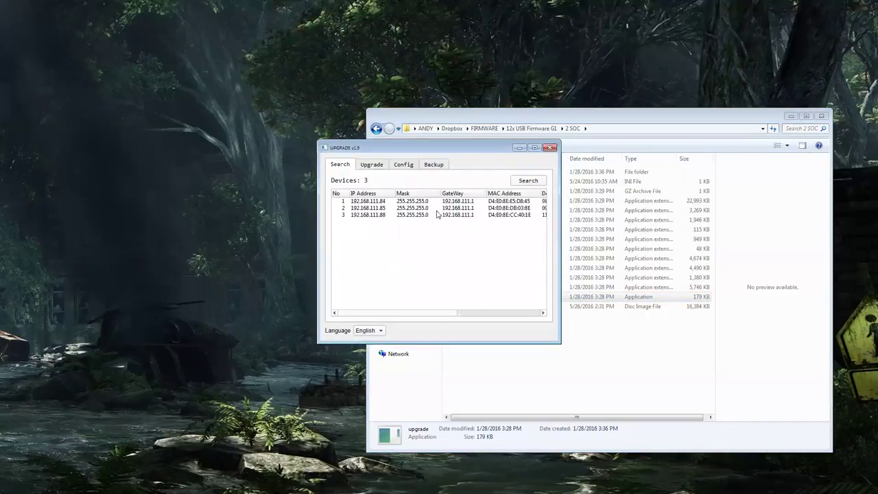
Step: Back up the camera at IP address 192.168.111.85 from the device list
{"action": "left_click", "coordinate": [372, 209]}
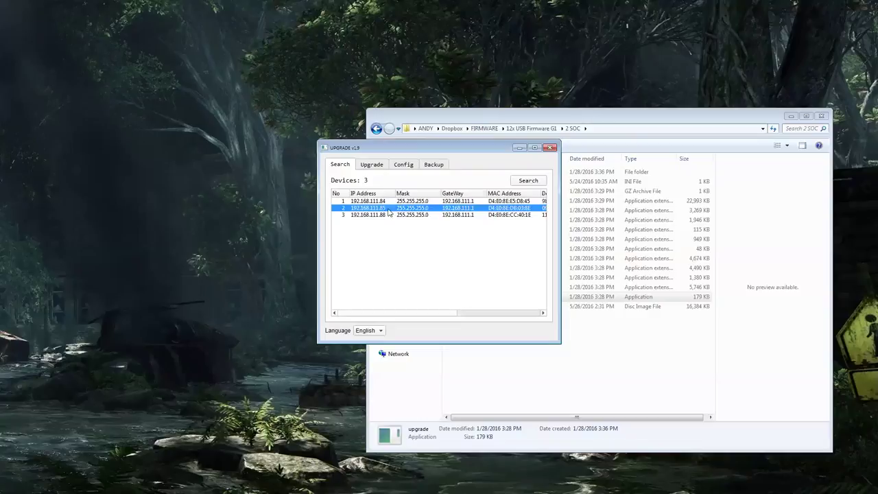
{"action": "left_click", "coordinate": [387, 217]}
{"action": "left_click", "coordinate": [384, 209]}
{"action": "right_click", "coordinate": [381, 210]}
{"action": "left_click", "coordinate": [403, 229]}
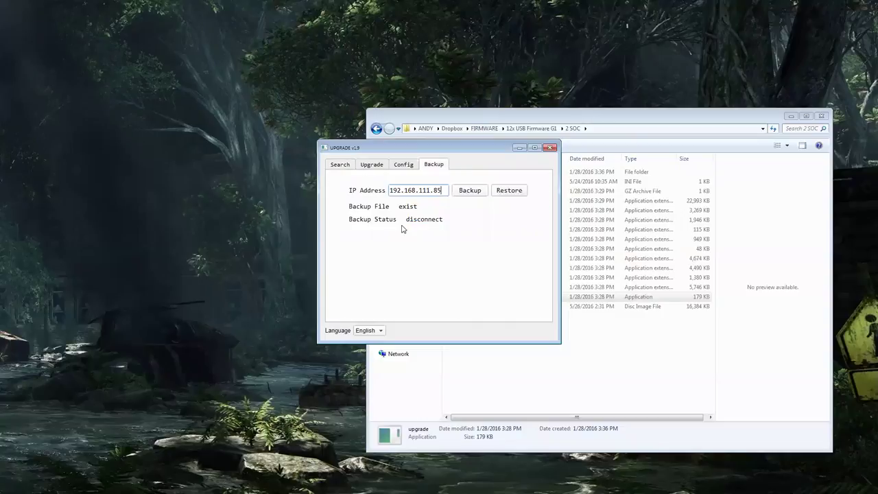
{"action": "left_click", "coordinate": [473, 192]}
{"action": "left_click", "coordinate": [472, 195]}
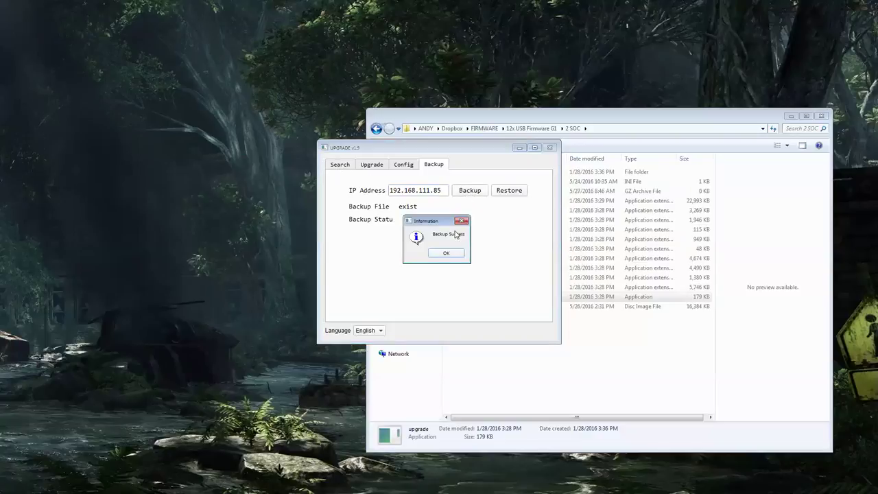
{"action": "left_click", "coordinate": [452, 253]}
Step: Search the network for devices again and choose the camera at 192.168.111.85 for upgrade
{"action": "left_click", "coordinate": [343, 166]}
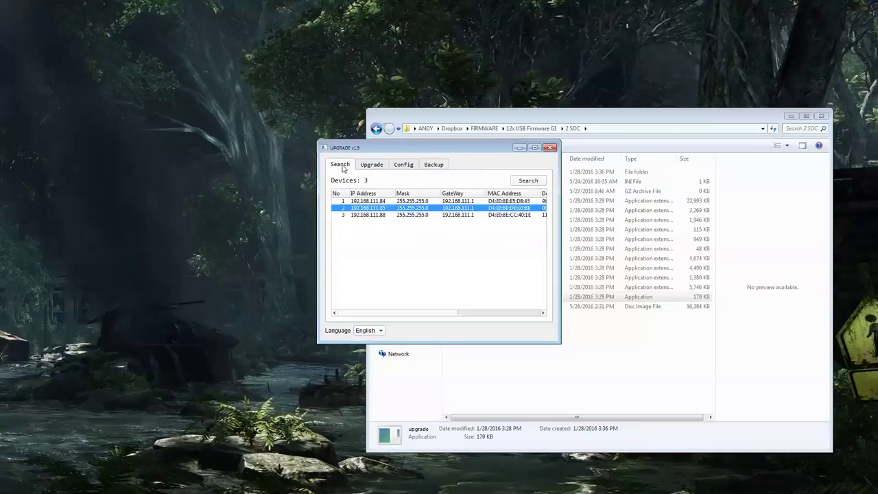
{"action": "left_click", "coordinate": [520, 182]}
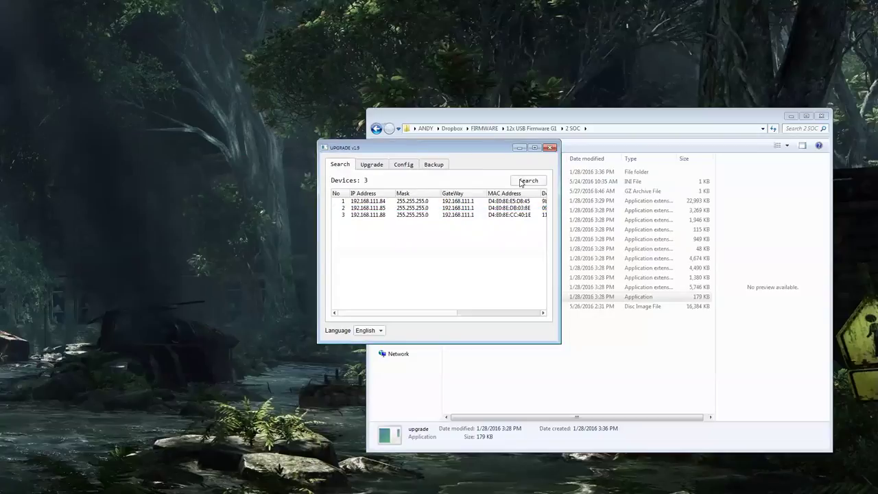
{"action": "left_click", "coordinate": [405, 208]}
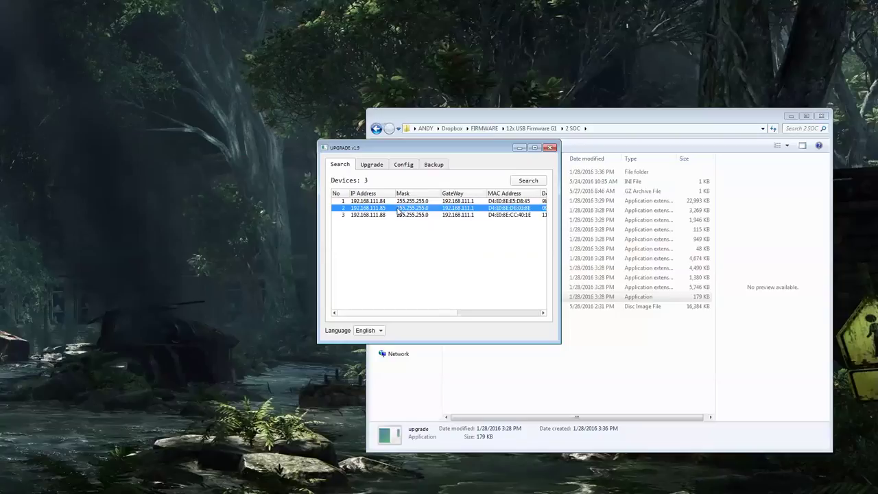
{"action": "right_click", "coordinate": [398, 212]}
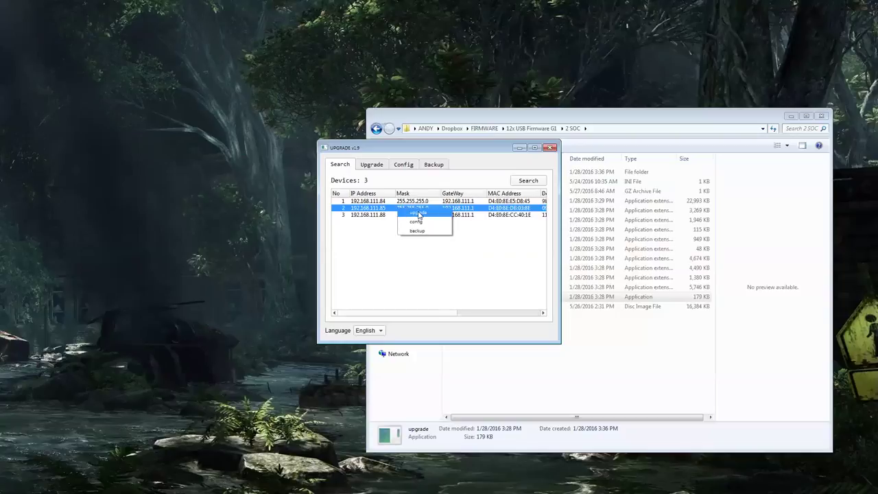
{"action": "left_click", "coordinate": [417, 214]}
Step: Set the upgrade type to MTD and query the camera's version information
{"action": "left_click", "coordinate": [414, 183]}
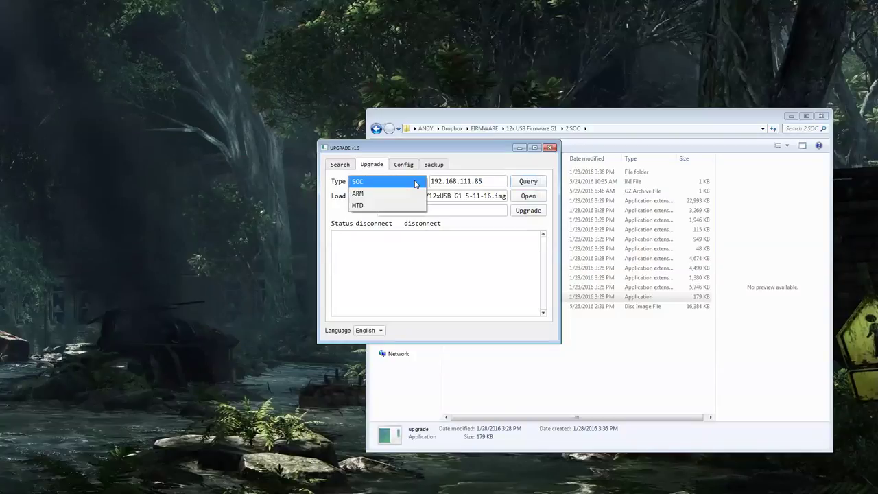
{"action": "left_click", "coordinate": [404, 207]}
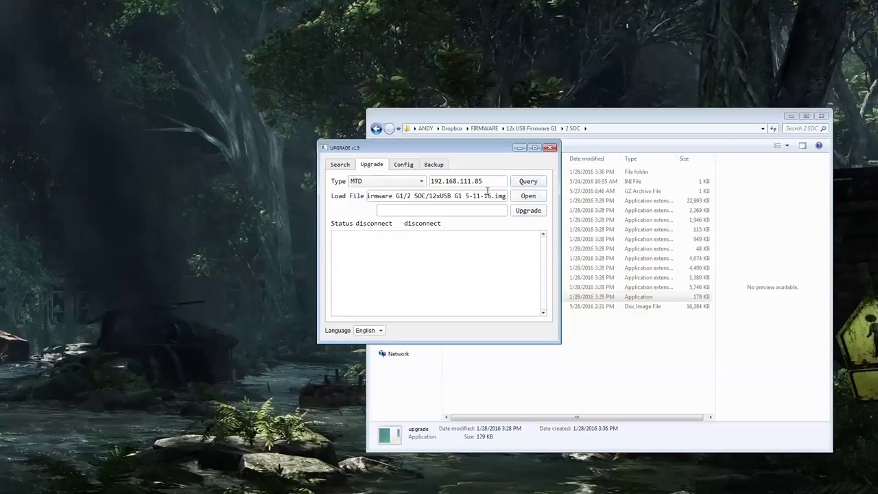
{"action": "left_click", "coordinate": [526, 182]}
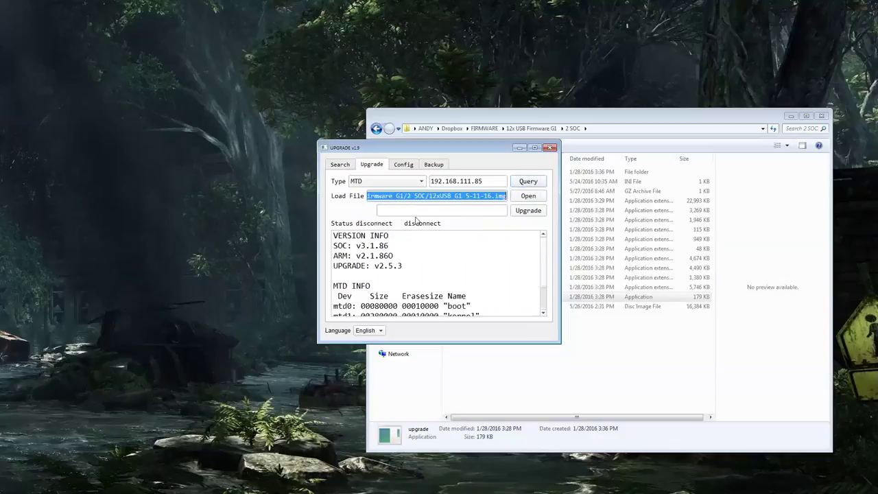
Step: Load the V51U_V3.1.97O_16M_20160509 image file from the 2 SOC folder and run the MTD upgrade
{"action": "left_click", "coordinate": [527, 197]}
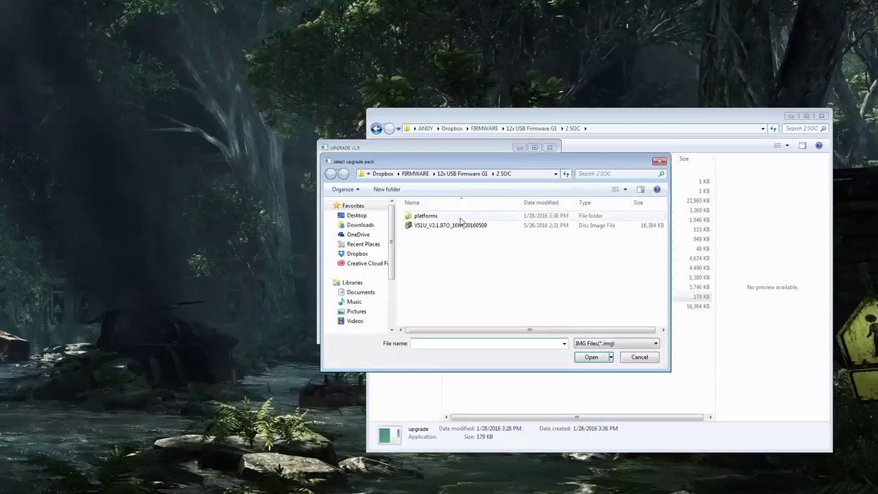
{"action": "left_click", "coordinate": [457, 226]}
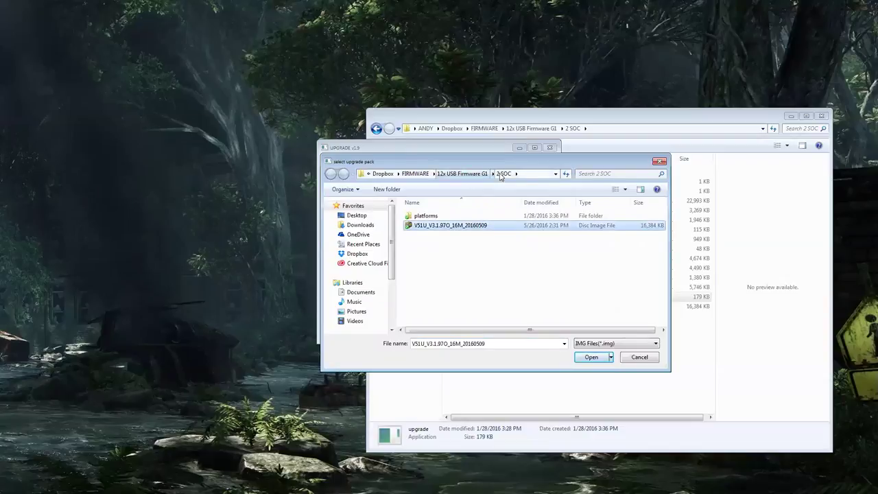
{"action": "left_click", "coordinate": [592, 358]}
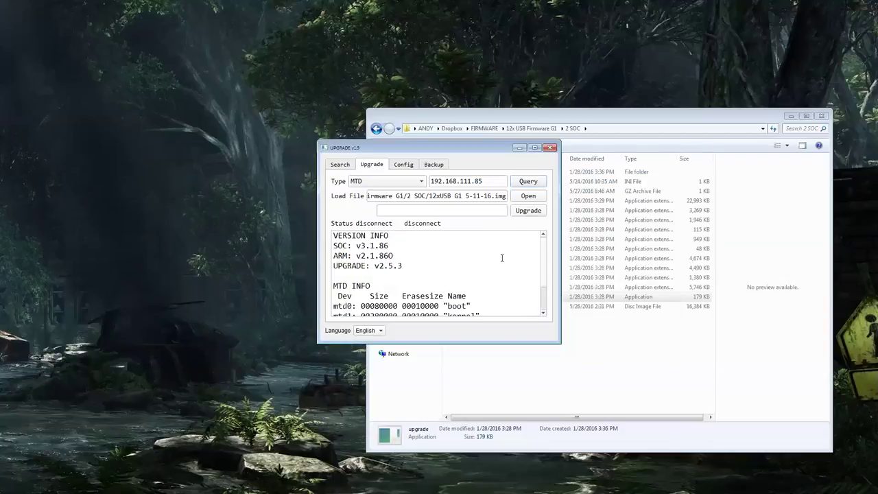
{"action": "left_click", "coordinate": [528, 212]}
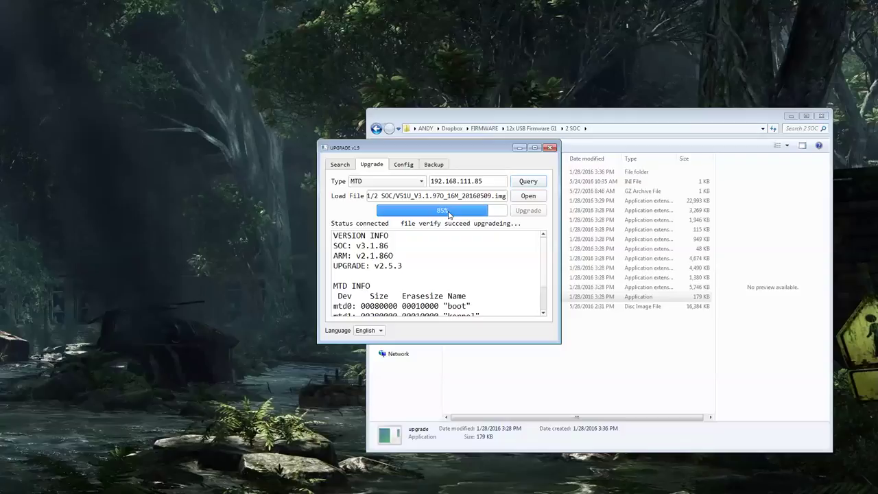
{"action": "left_click_drag", "start_coordinate": [487, 181], "coordinate": [429, 182]}
{"action": "left_click", "coordinate": [439, 167]}
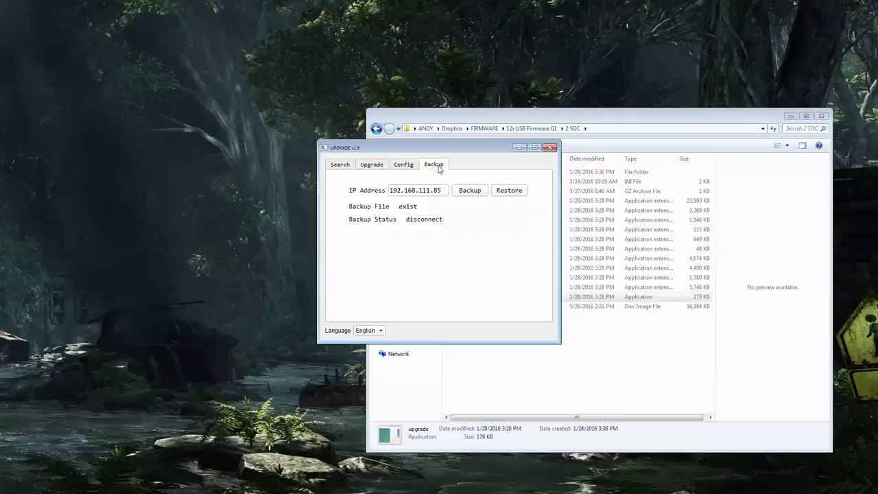
{"action": "left_click", "coordinate": [372, 166]}
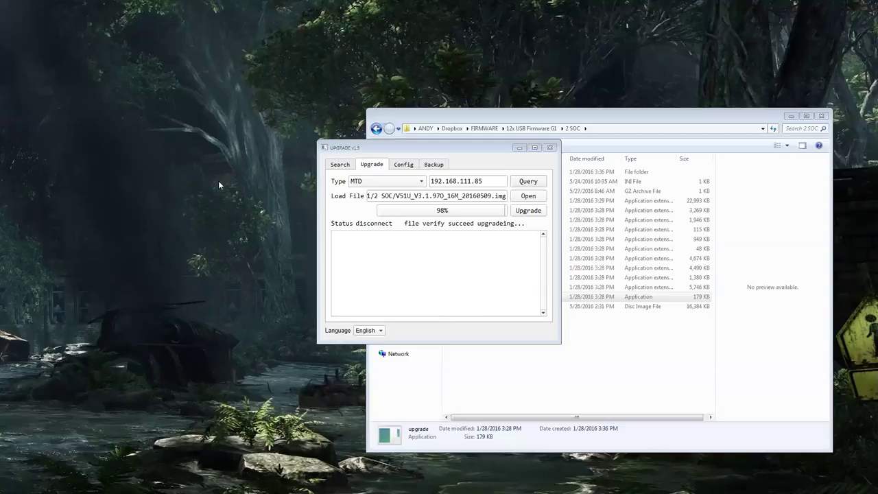
Step: Acknowledge the end of the upgrade and repeat the network device search until the upgraded camera is listed
{"action": "left_click", "coordinate": [450, 257]}
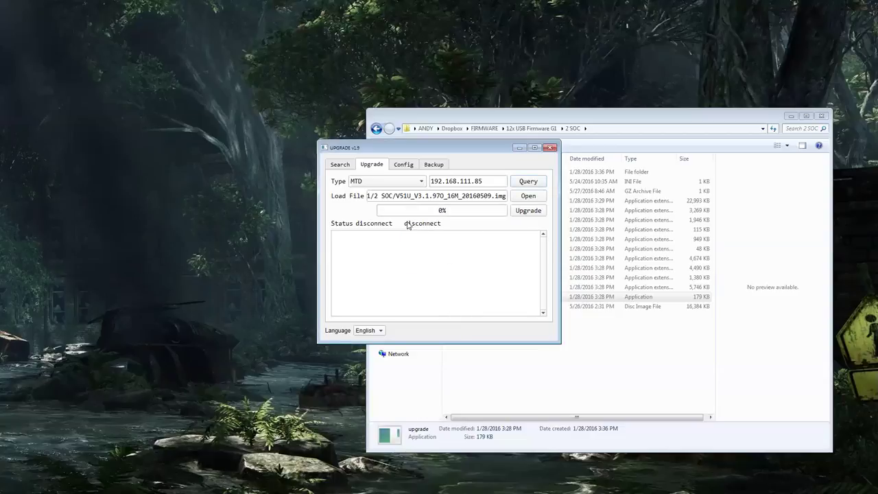
{"action": "left_click", "coordinate": [334, 166]}
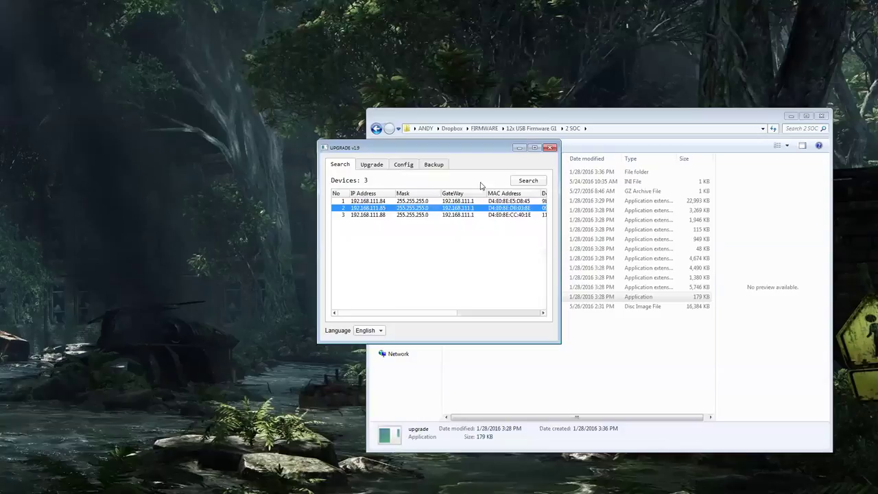
{"action": "left_click", "coordinate": [529, 182]}
{"action": "left_click", "coordinate": [534, 182]}
{"action": "left_click", "coordinate": [534, 182]}
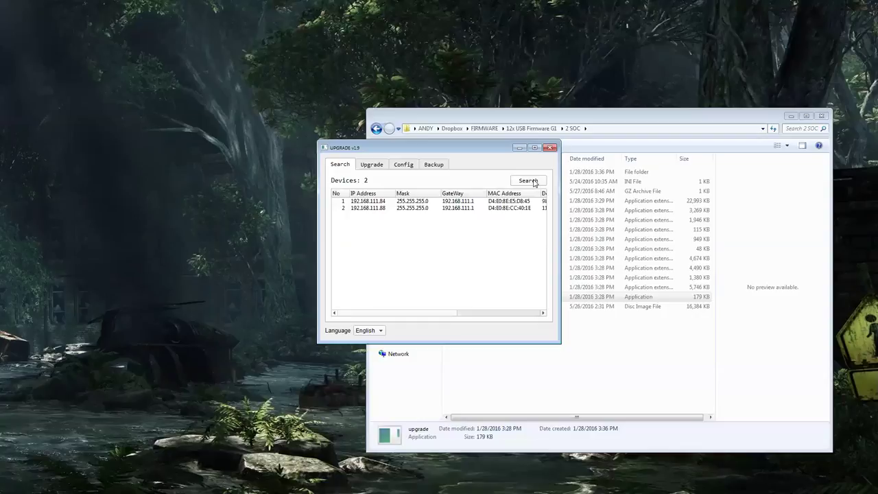
{"action": "left_click", "coordinate": [534, 182]}
{"action": "left_click", "coordinate": [530, 183]}
{"action": "left_click", "coordinate": [530, 183]}
{"action": "left_click", "coordinate": [525, 182]}
{"action": "left_click", "coordinate": [528, 183]}
{"action": "left_click", "coordinate": [525, 182]}
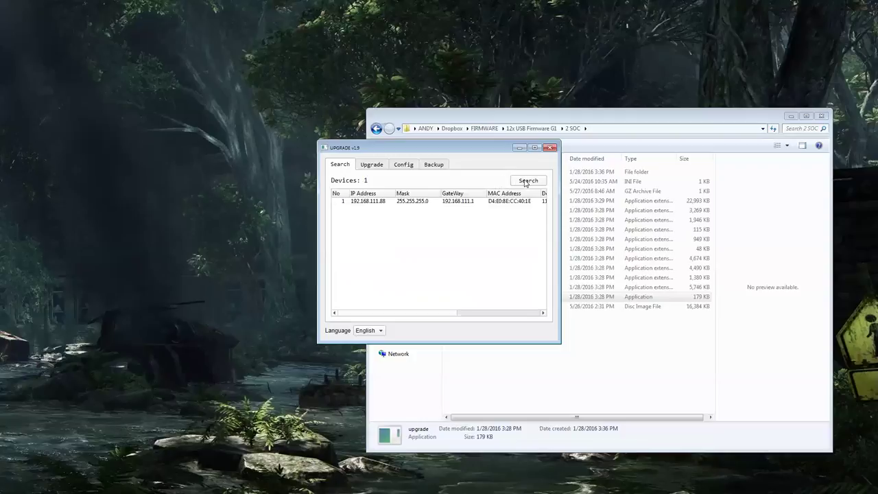
{"action": "left_click", "coordinate": [529, 182]}
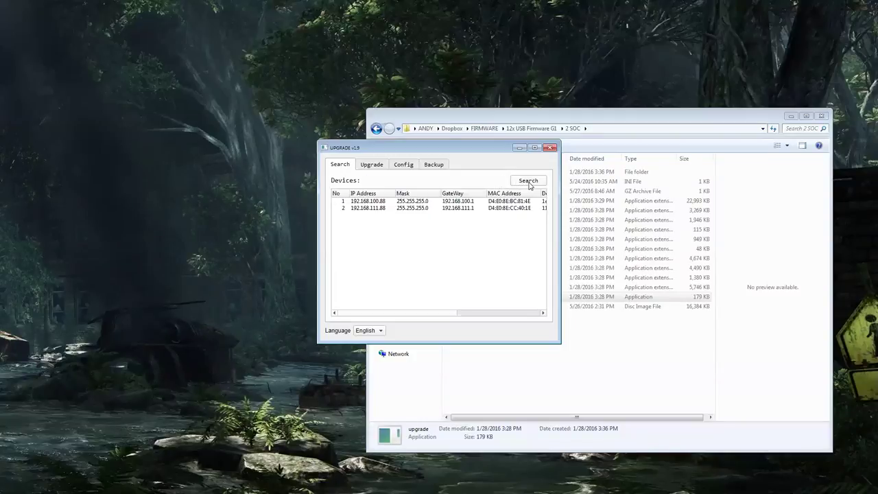
Step: Open the configuration of the camera at 192.168.100.88 and set its IP address to 192.168.111.85
{"action": "left_click", "coordinate": [413, 202]}
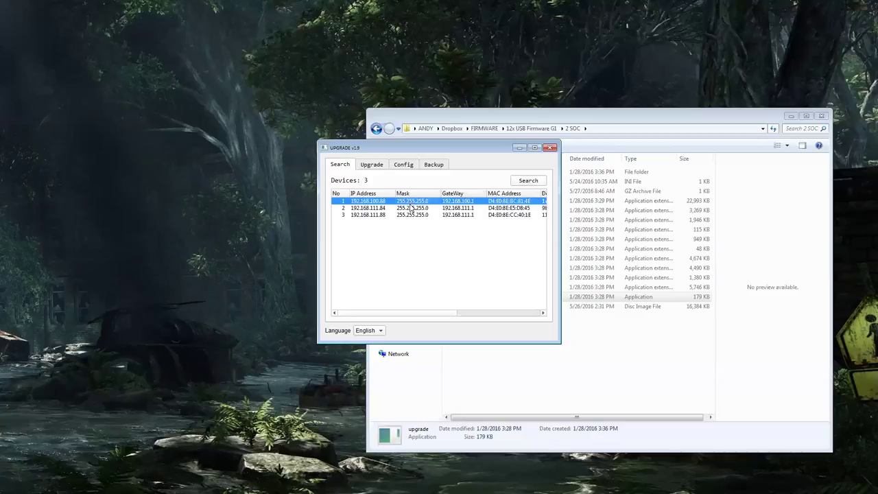
{"action": "right_click", "coordinate": [383, 201]}
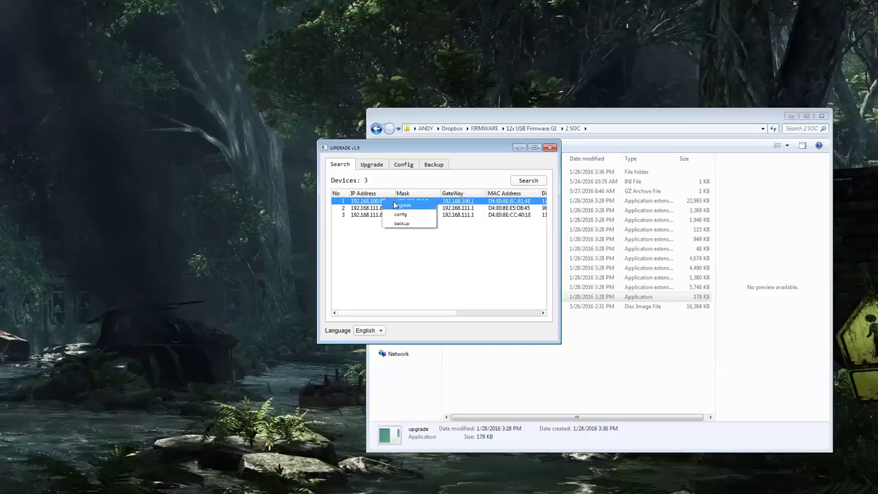
{"action": "left_click", "coordinate": [403, 219]}
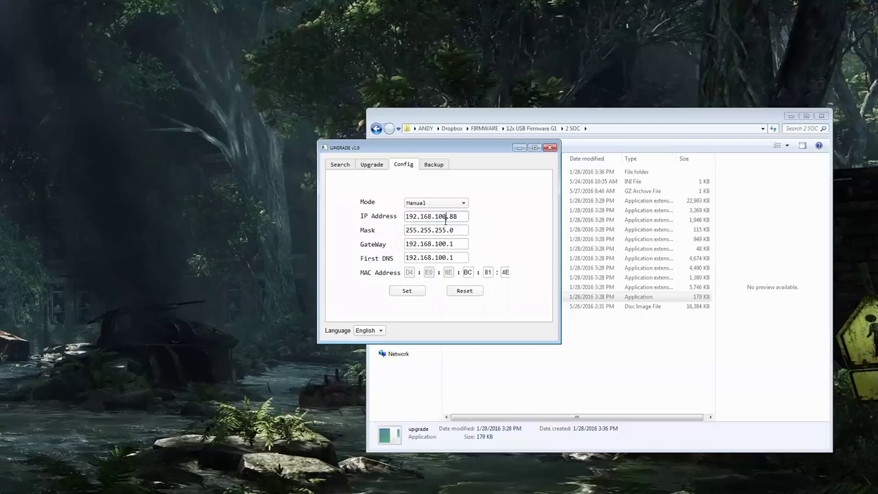
{"action": "key", "text": "BackSpace"}
{"action": "key", "text": "BackSpace"}
{"action": "type", "text": "11"}
{"action": "key", "text": "BackSpace"}
{"action": "type", "text": "5"}
Step: Set the camera's gateway to 192.168.111.1 and apply the network settings
{"action": "left_click", "coordinate": [447, 245]}
{"action": "key", "text": "BackSpace"}
{"action": "key", "text": "BackSpace"}
{"action": "type", "text": "11"}
{"action": "left_click", "coordinate": [408, 290]}
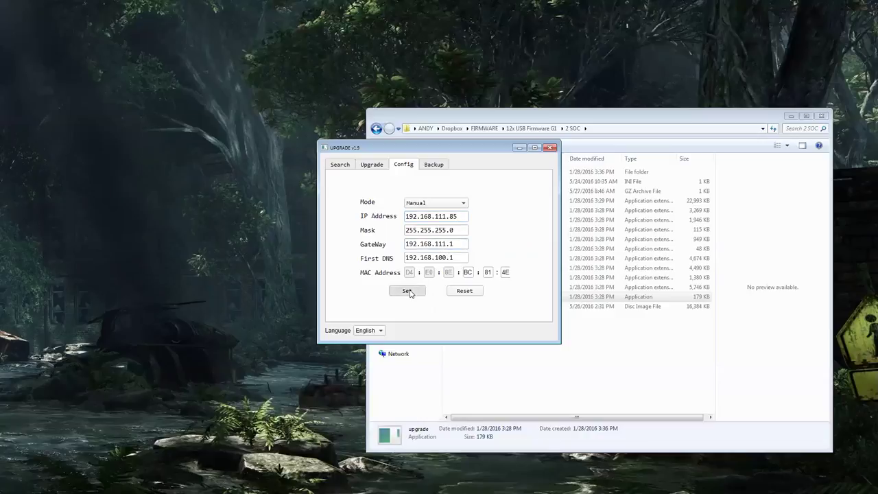
{"action": "left_click", "coordinate": [447, 252]}
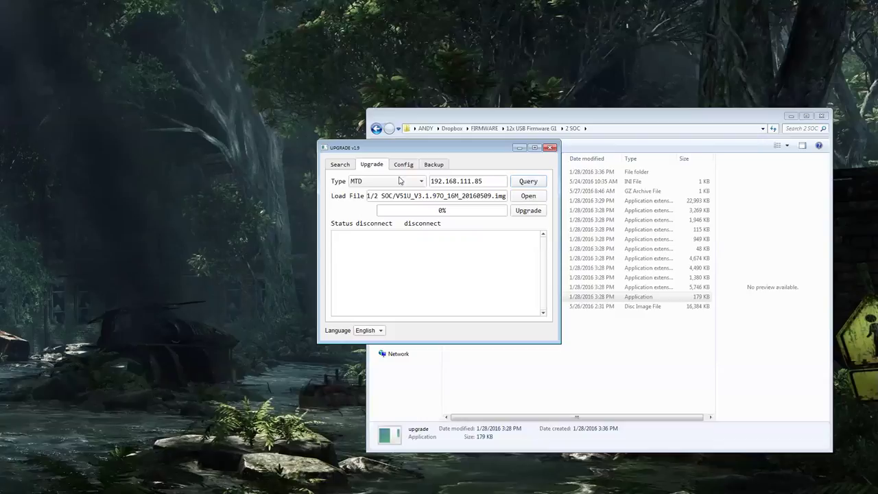
Step: Repeat the network device search until the camera is listed at its new address, 192.168.111.85
{"action": "left_click", "coordinate": [339, 169]}
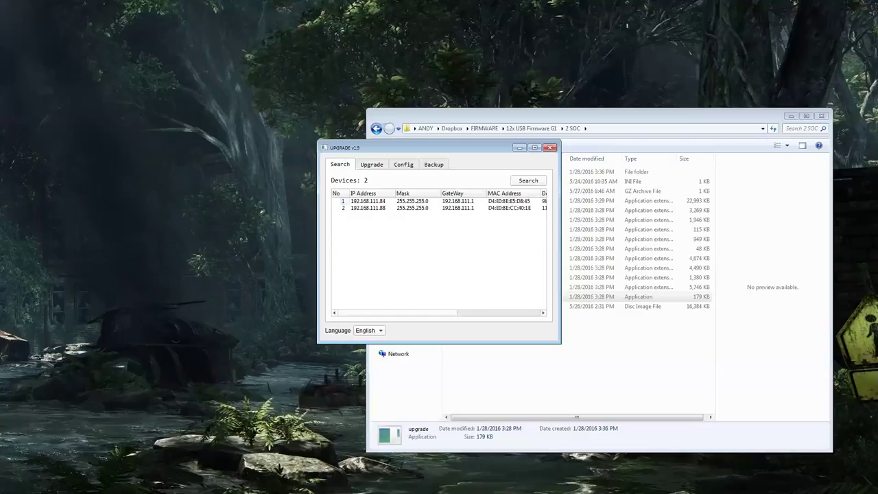
{"action": "left_click", "coordinate": [528, 181]}
{"action": "left_click", "coordinate": [528, 181]}
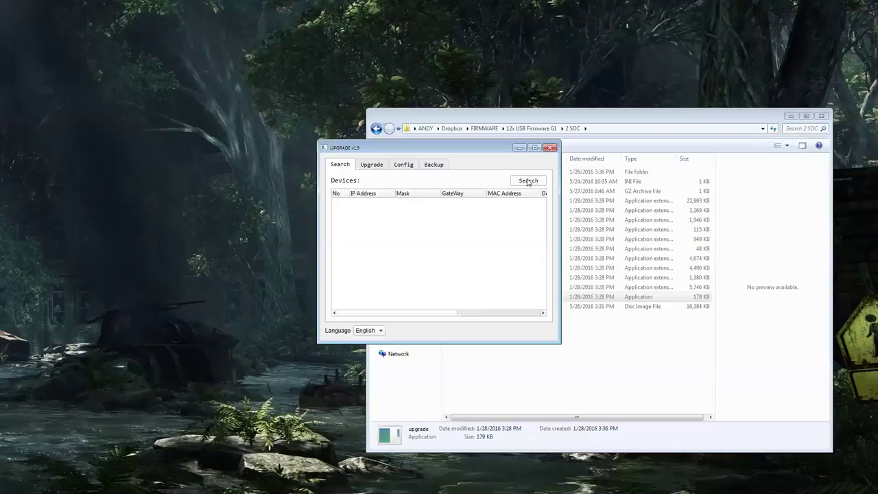
{"action": "left_click", "coordinate": [528, 181]}
{"action": "left_click", "coordinate": [528, 181]}
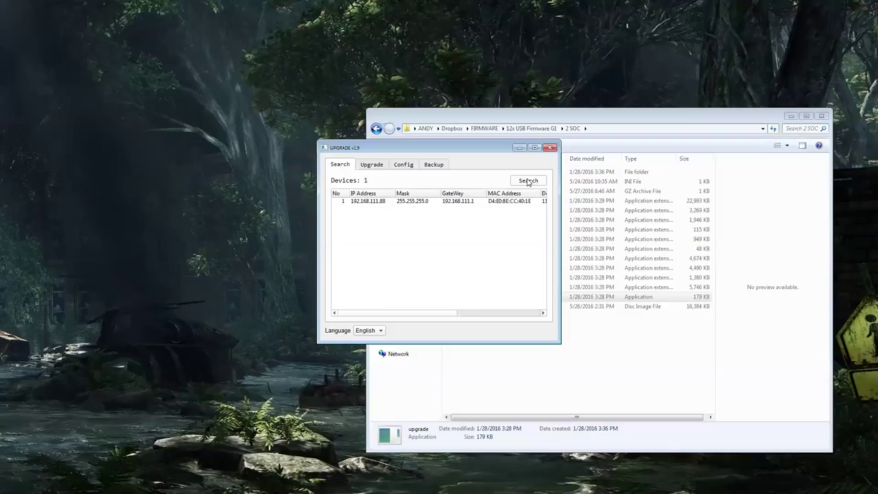
{"action": "left_click", "coordinate": [526, 182]}
Step: Restore the saved backup to the camera at 192.168.111.85
{"action": "left_click", "coordinate": [388, 210]}
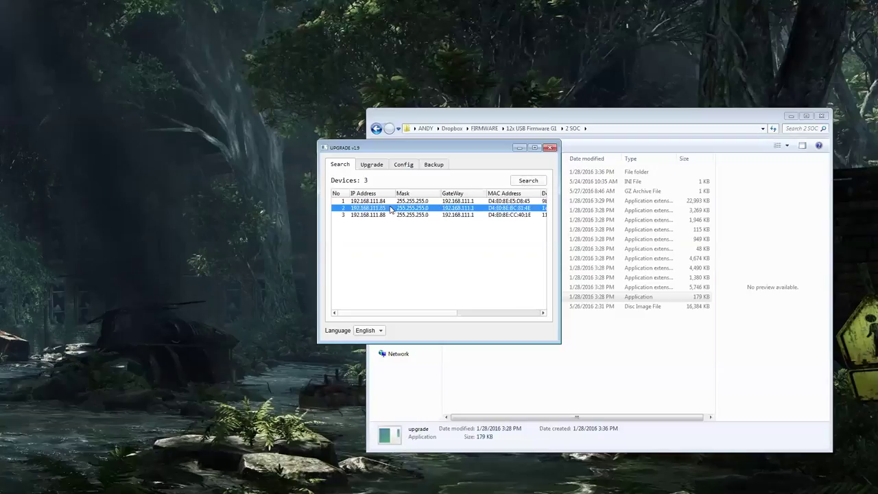
{"action": "right_click", "coordinate": [406, 206]}
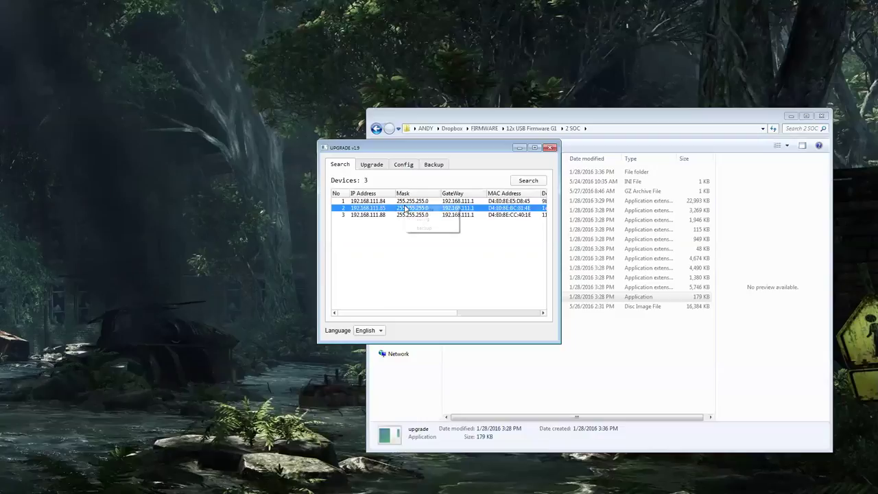
{"action": "left_click", "coordinate": [421, 229]}
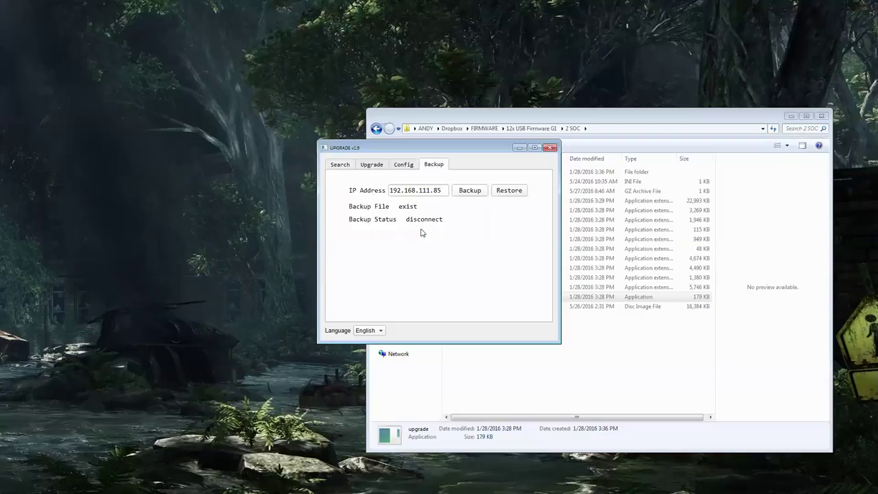
{"action": "left_click", "coordinate": [509, 192]}
Step: Search the network repeatedly for the camera after the backup restore
{"action": "left_click", "coordinate": [340, 165]}
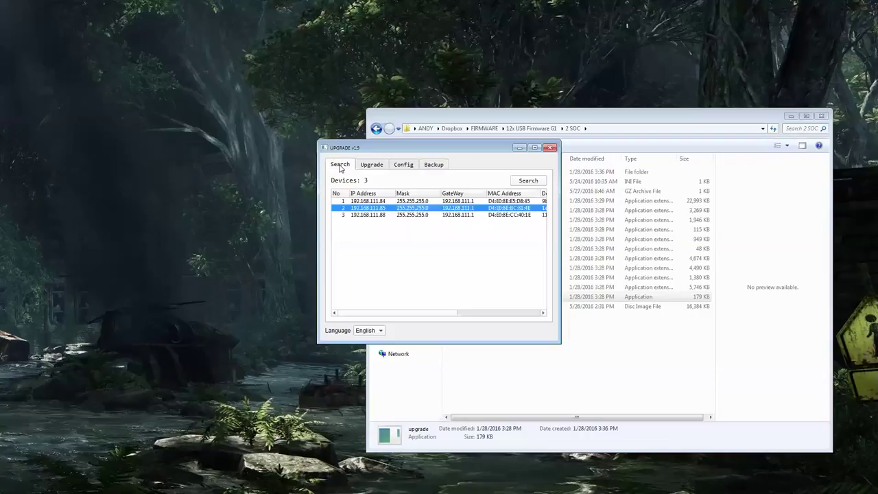
{"action": "left_click", "coordinate": [532, 182]}
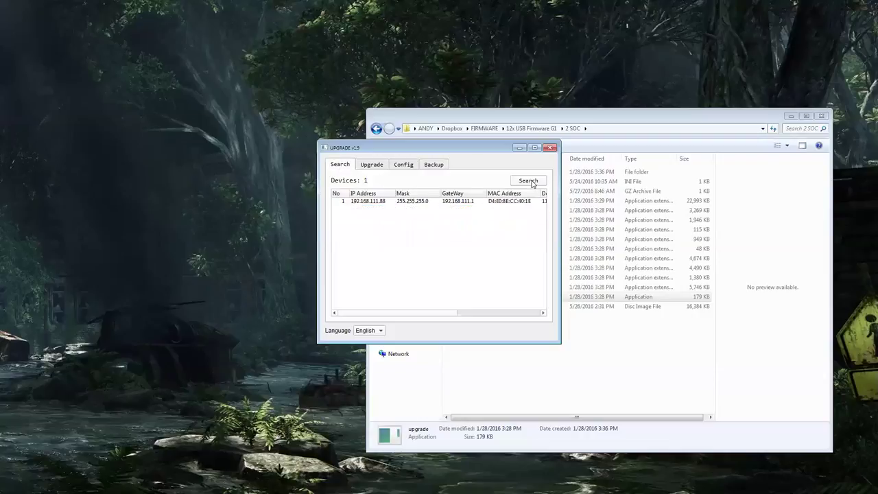
{"action": "left_click", "coordinate": [528, 183]}
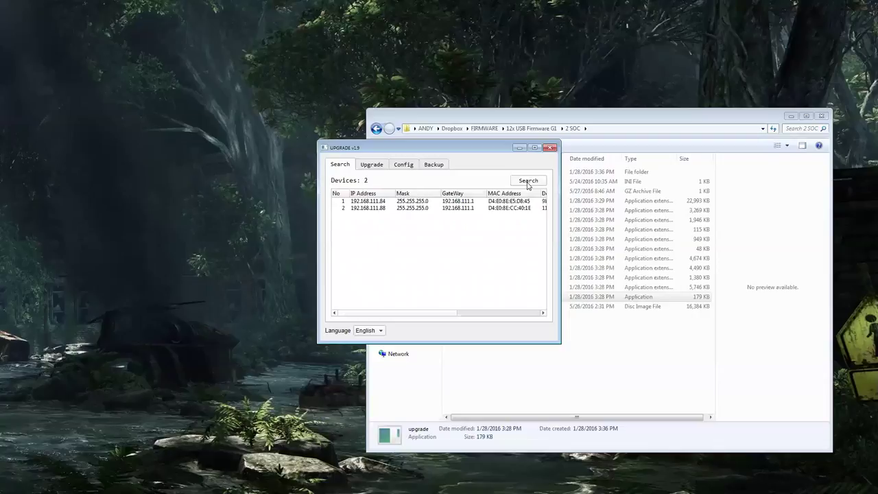
{"action": "left_click", "coordinate": [528, 183]}
{"action": "left_click", "coordinate": [528, 182]}
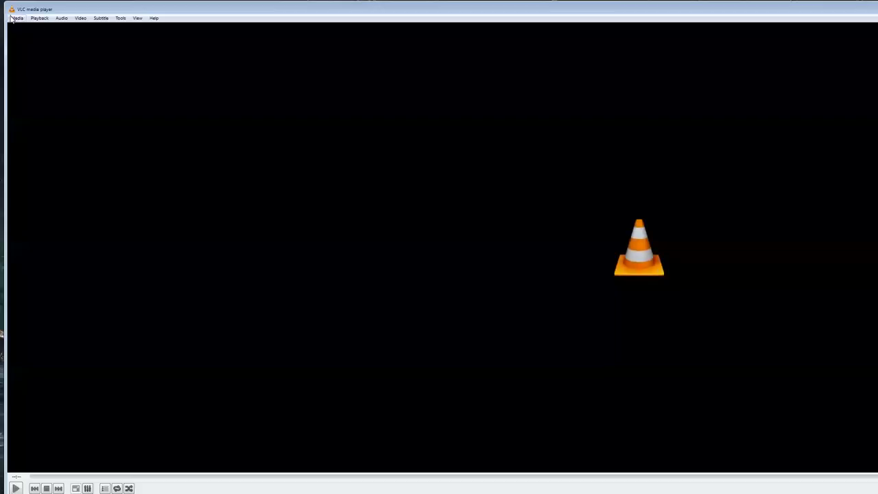
Step: In VLC media player, open and play the camera's network stream at rtsp://192.168.111.85:554/1
{"action": "left_click", "coordinate": [16, 19]}
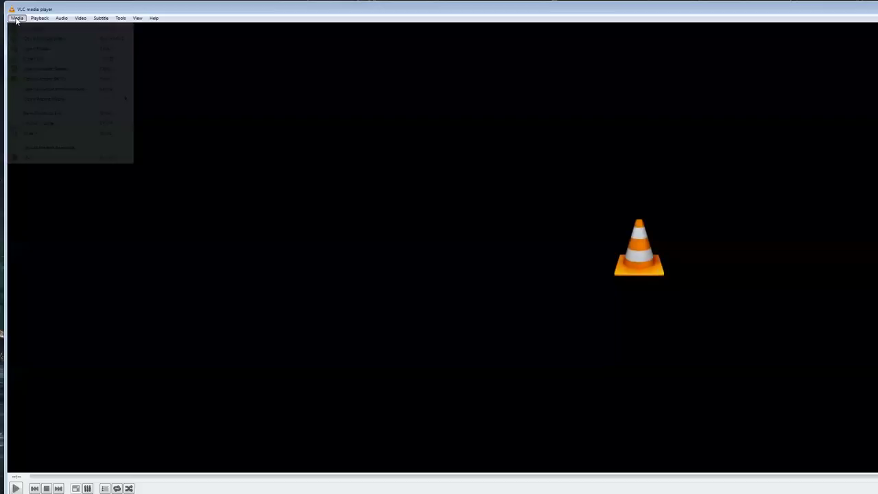
{"action": "left_click", "coordinate": [39, 69]}
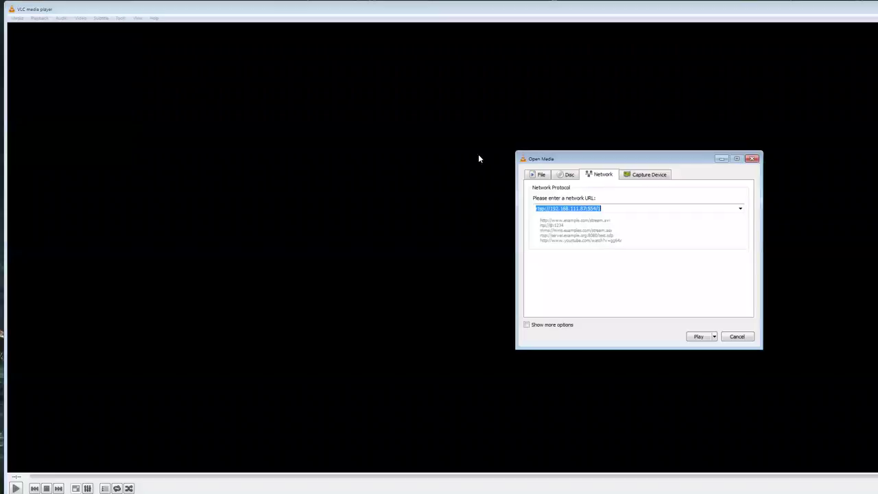
{"action": "left_click", "coordinate": [587, 208]}
{"action": "key", "text": "BackSpace"}
{"action": "type", "text": "5"}
{"action": "key", "text": "shift+End"}
{"action": "left_click", "coordinate": [699, 337]}
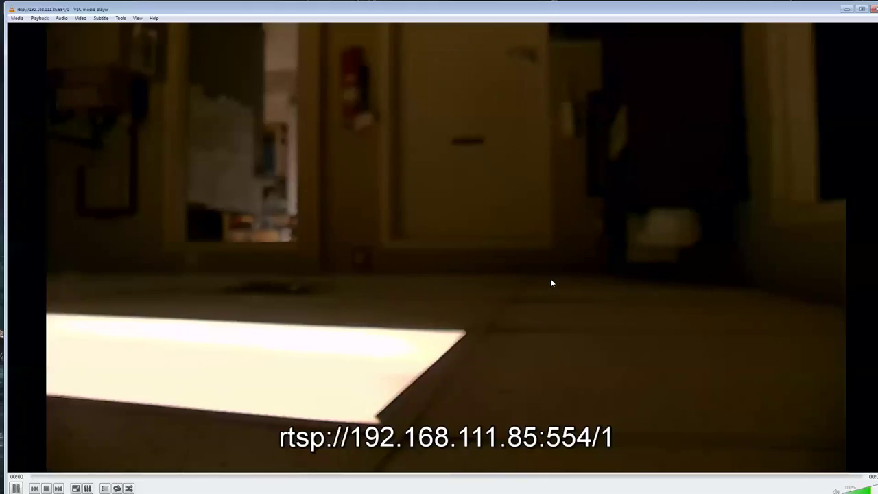